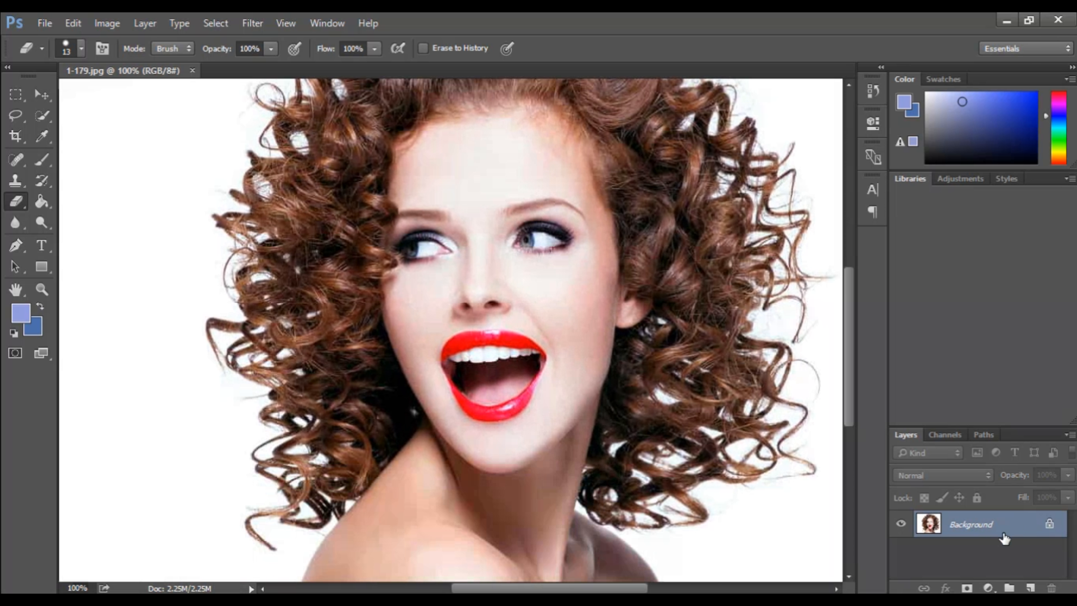
Add a new empty layer and duplicate the Background layer under the name "Edit layer"
left_click(1030, 587)
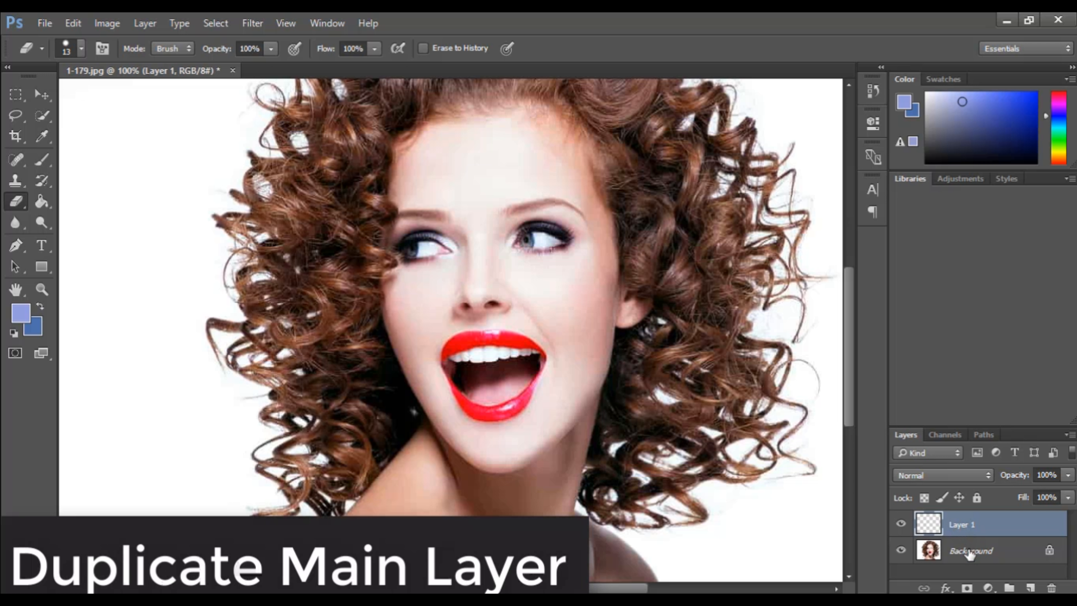
right_click(970, 550)
left_click(956, 397)
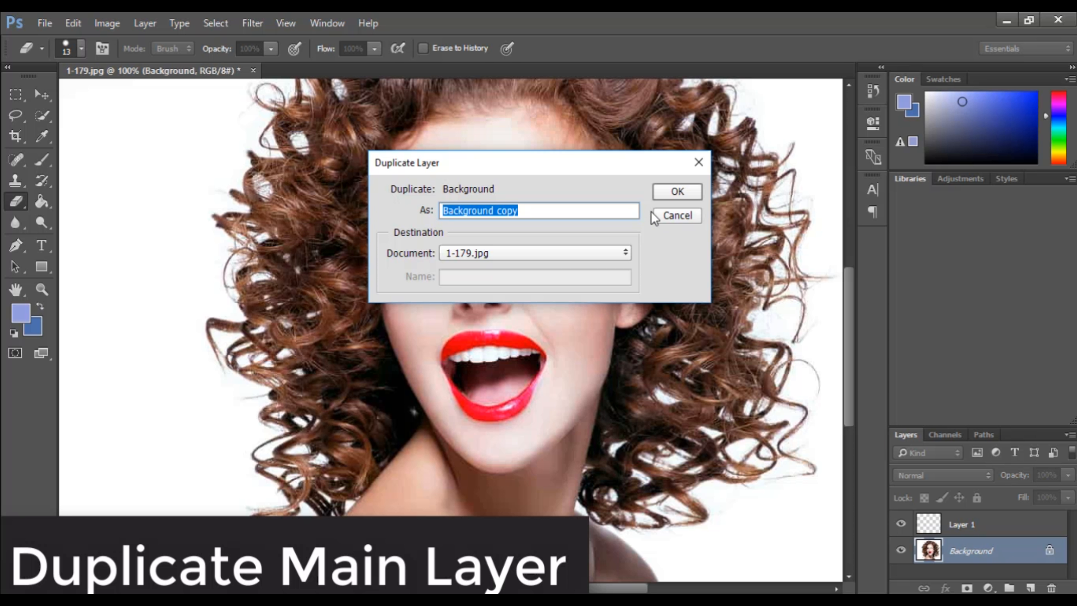
key("BackSpace")
type("Edit la")
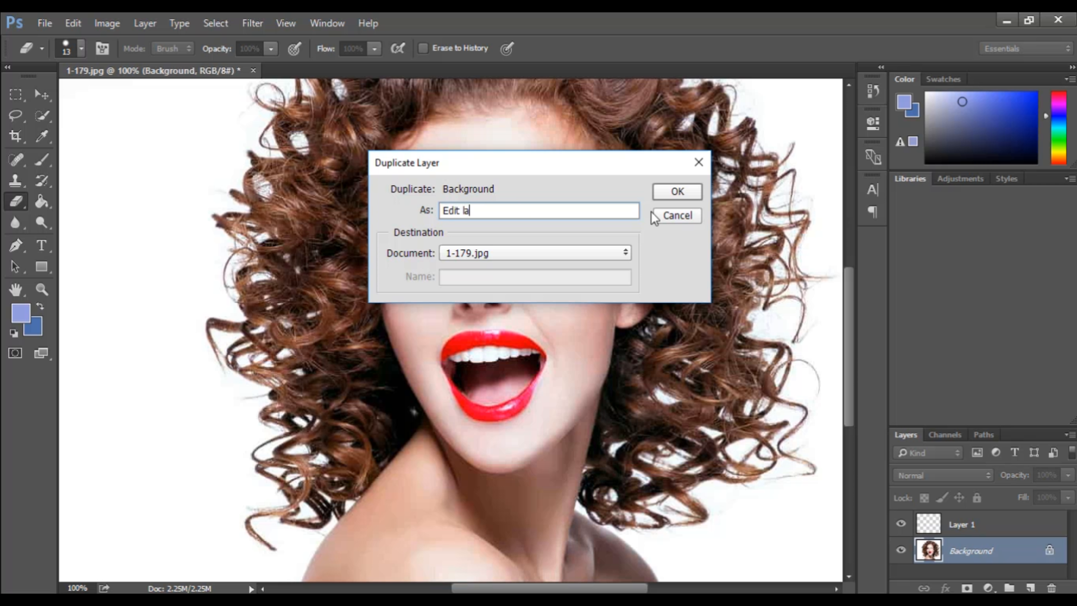
type("yer")
key("Return")
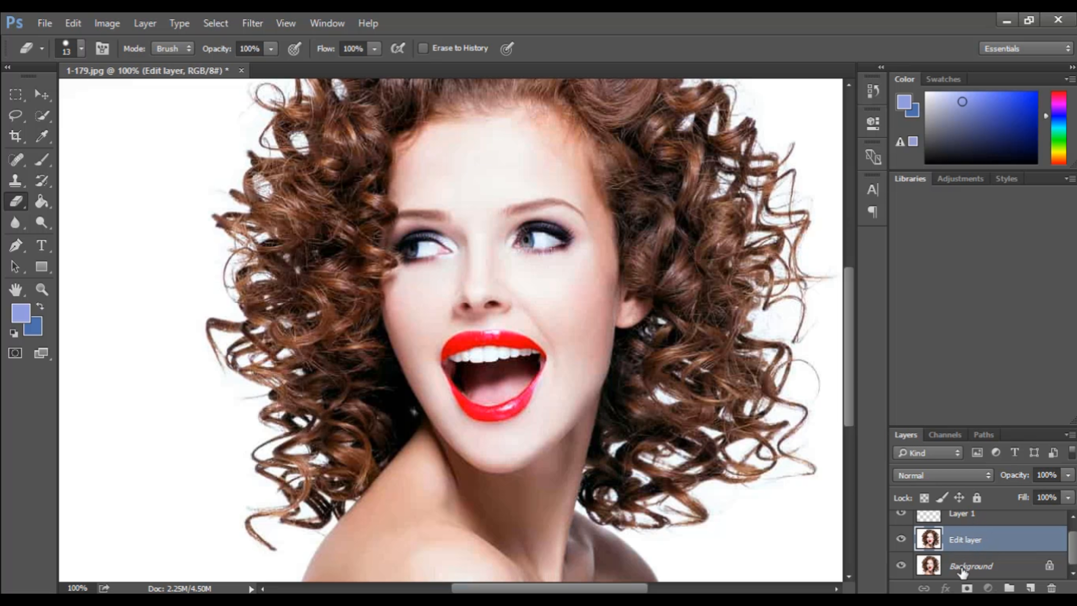
Move Edit layer above Layer 1 and rename Layer 1 to "Background layer"
left_click_drag(959, 548, 961, 526)
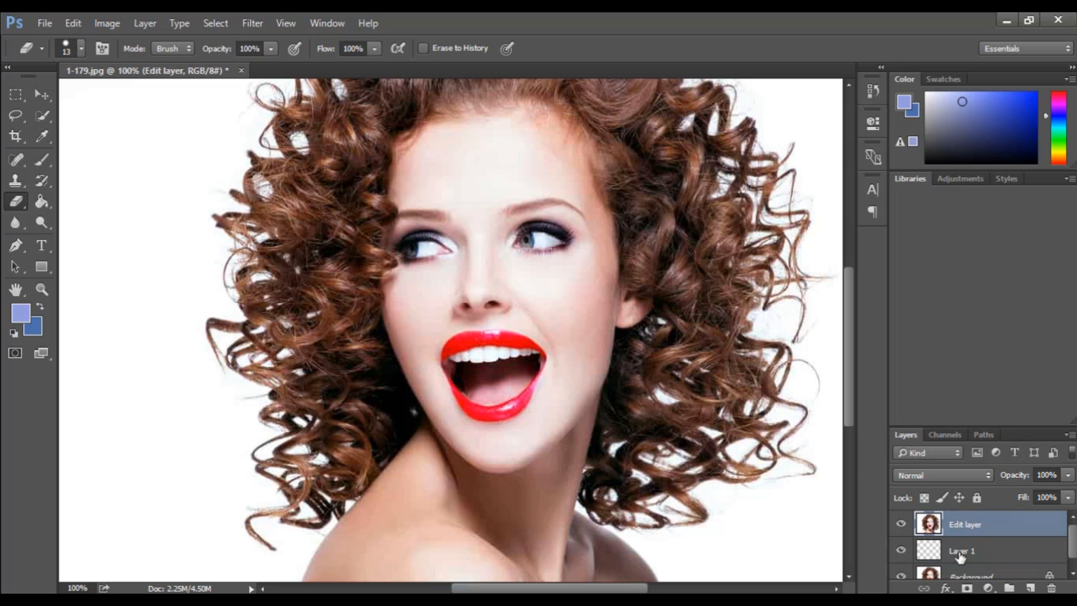
double_click(962, 551)
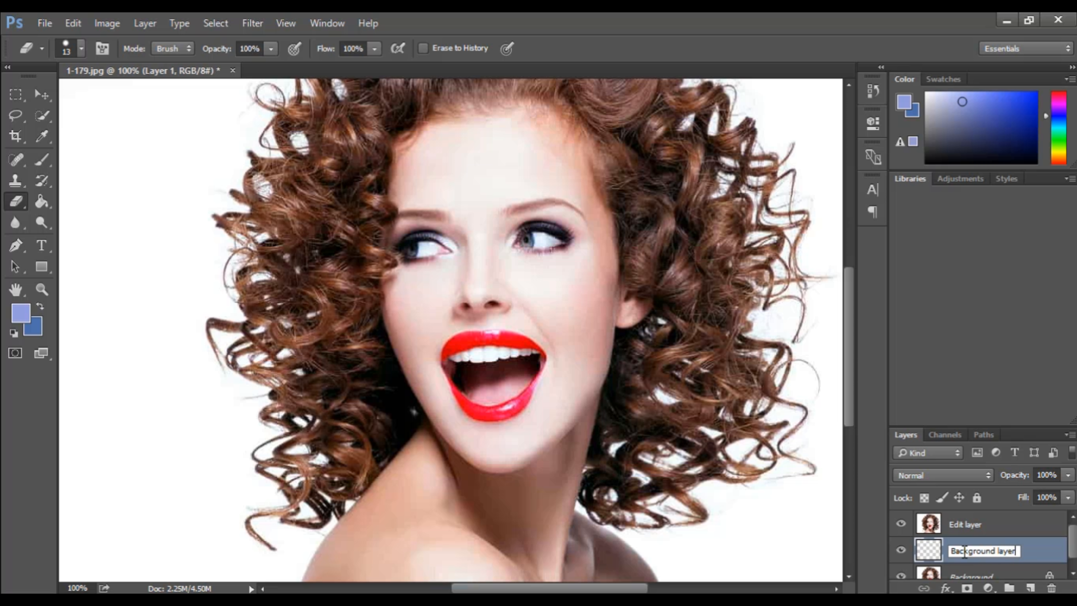
key("Return")
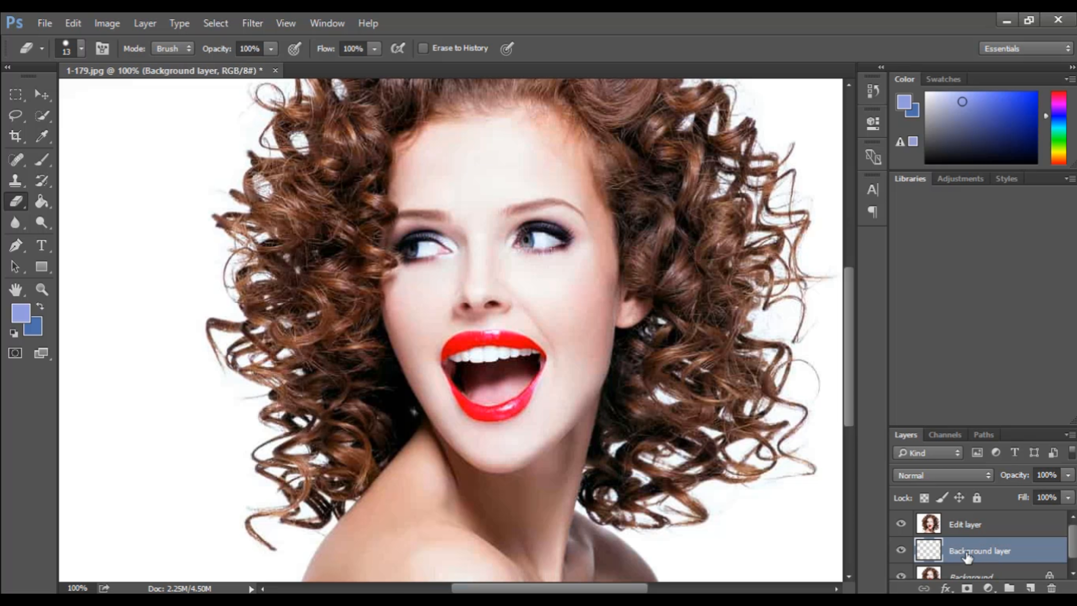
Fill the empty Background layer with a light purple using the Paint Bucket tool
left_click(44, 202)
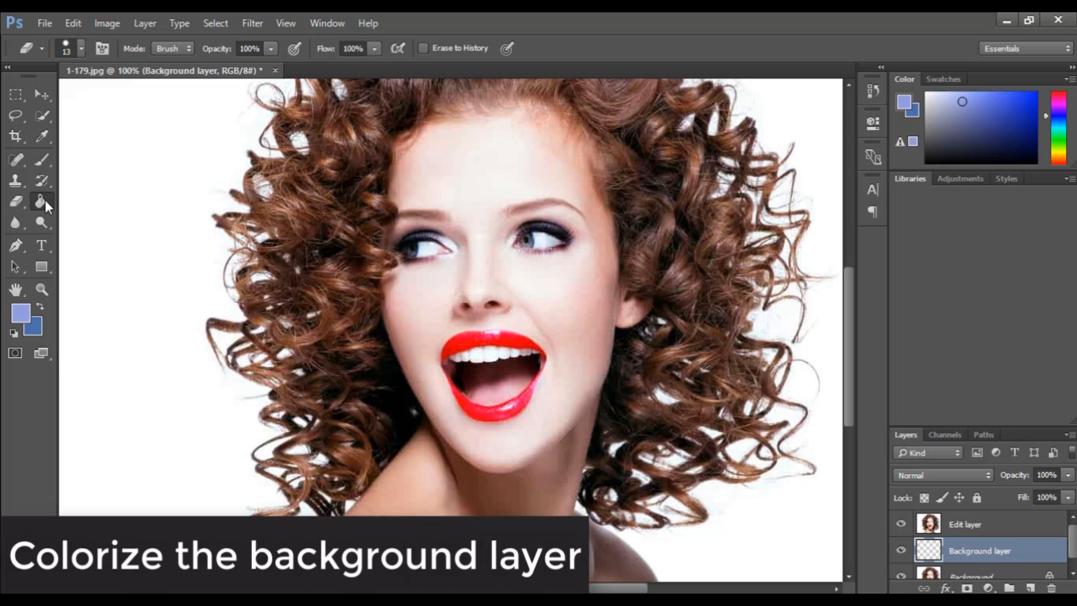
scroll(966, 104, "up", 2)
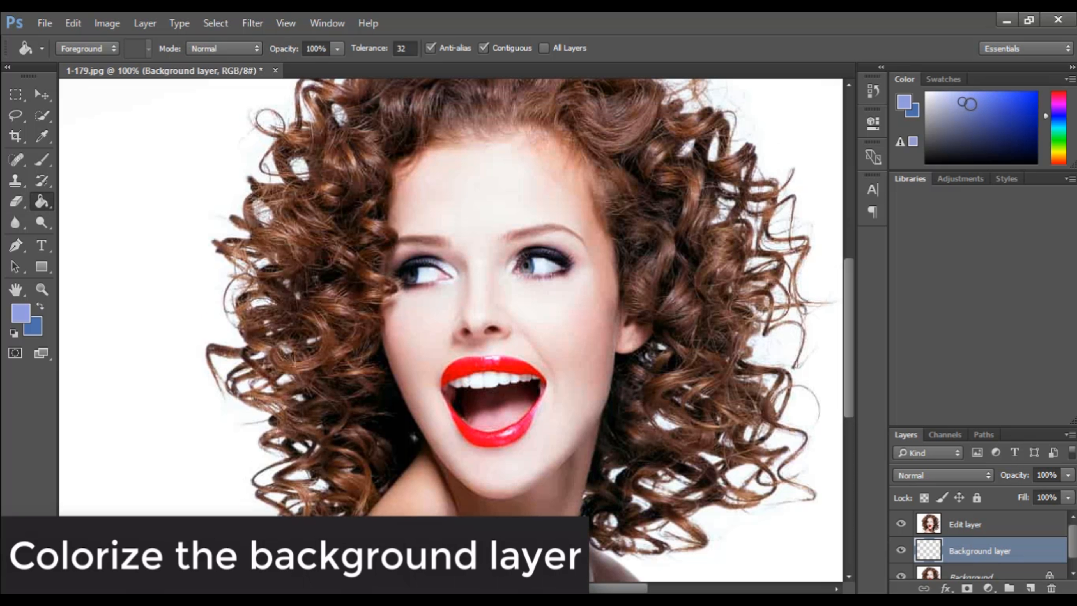
left_click_drag(1061, 122, 1062, 113)
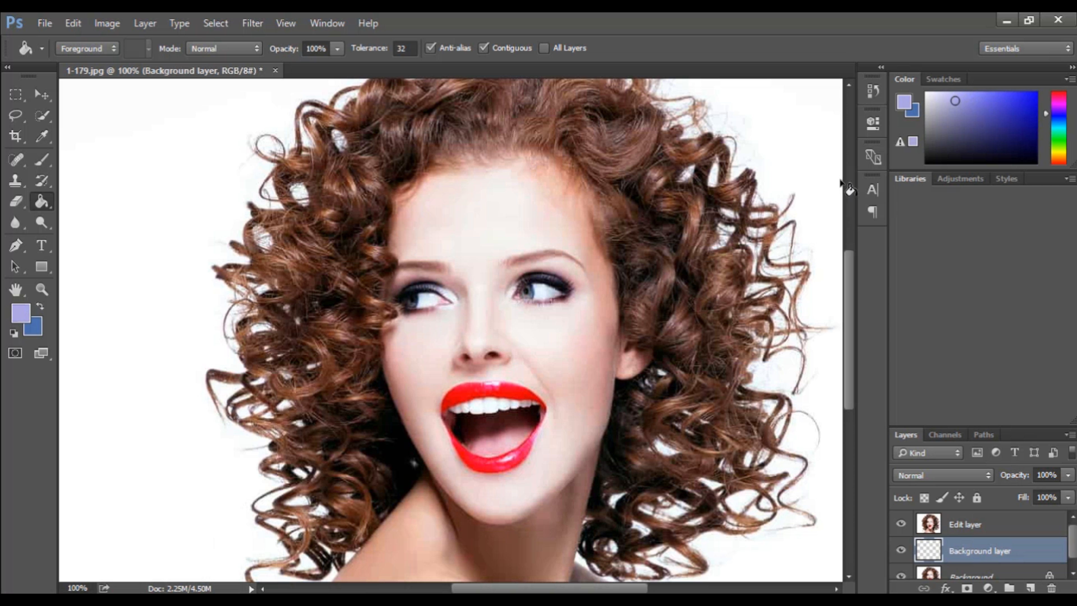
left_click(159, 222)
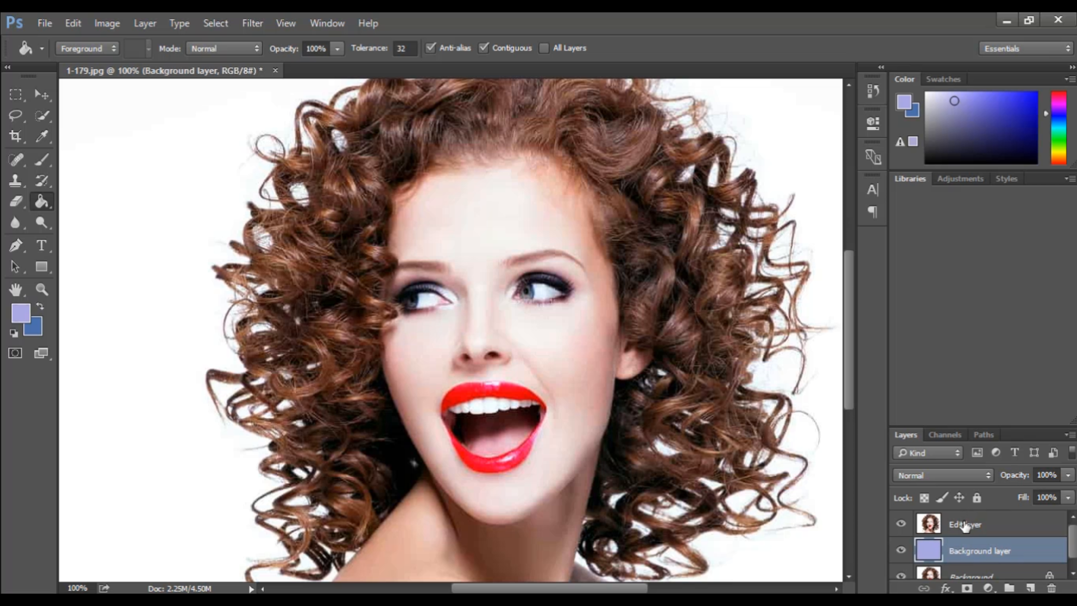
Set up the Background Eraser for Edit layer with one-time sampling, Discontiguous limits and Protect Foreground Color enabled
left_click(965, 526)
scroll(292, 271, "up", 1)
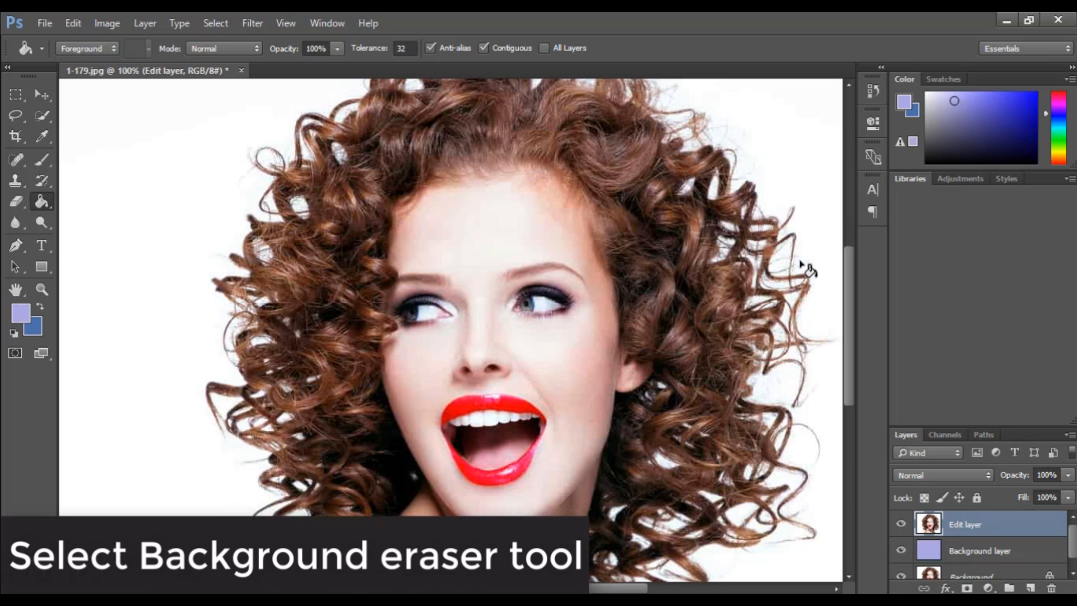
left_click(25, 206)
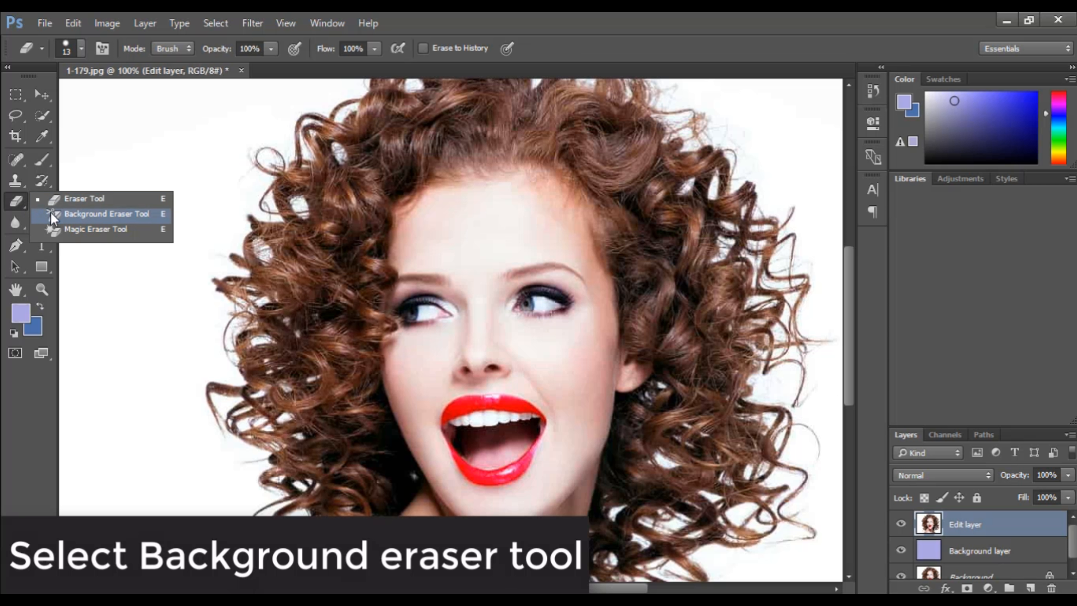
left_click(85, 213)
left_click(129, 48)
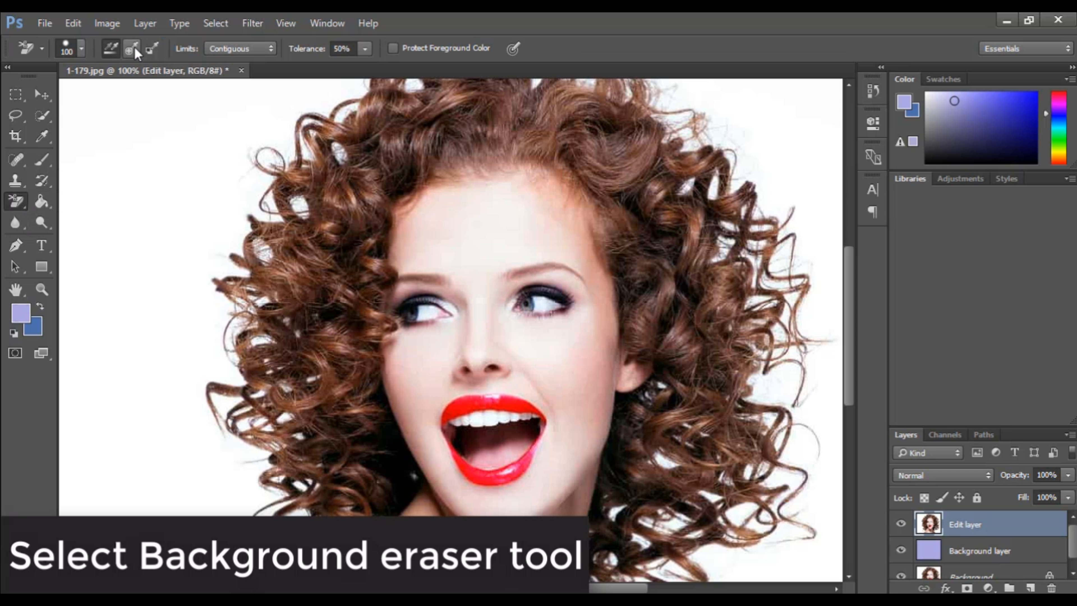
left_click(271, 49)
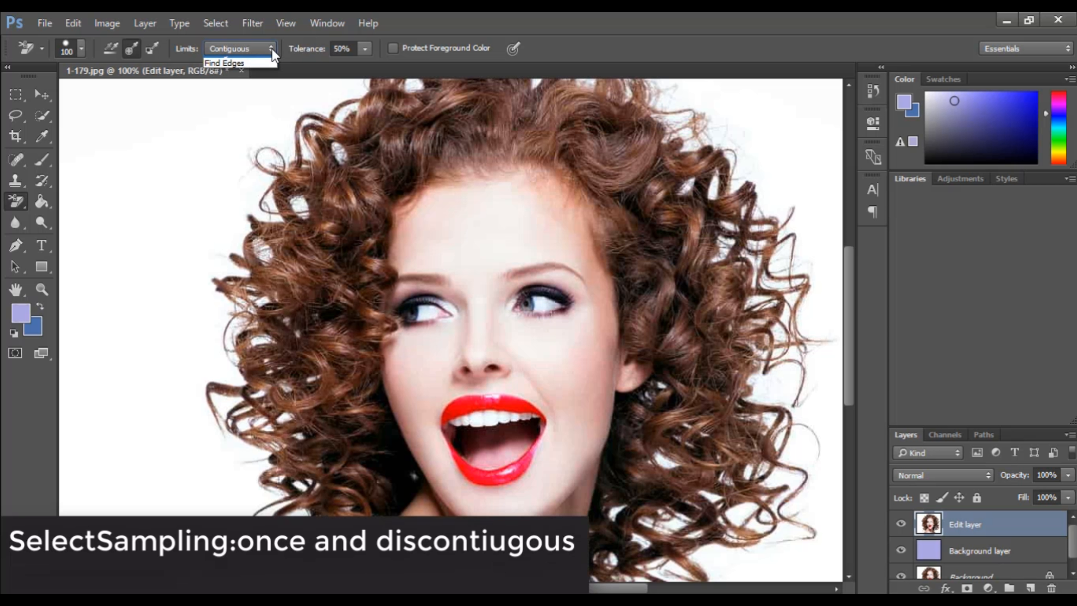
left_click(246, 66)
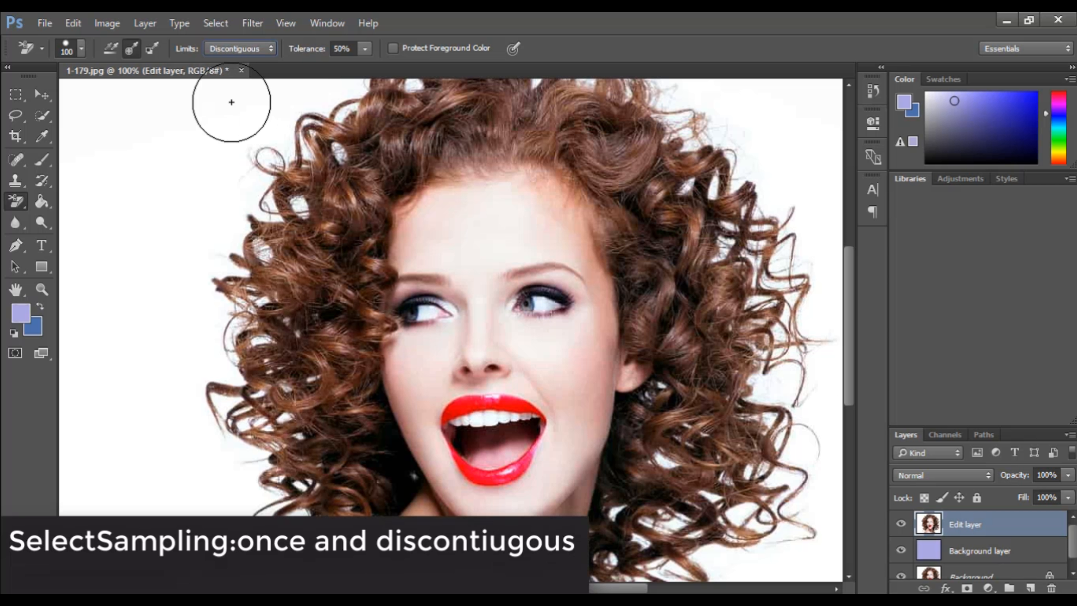
left_click(394, 48)
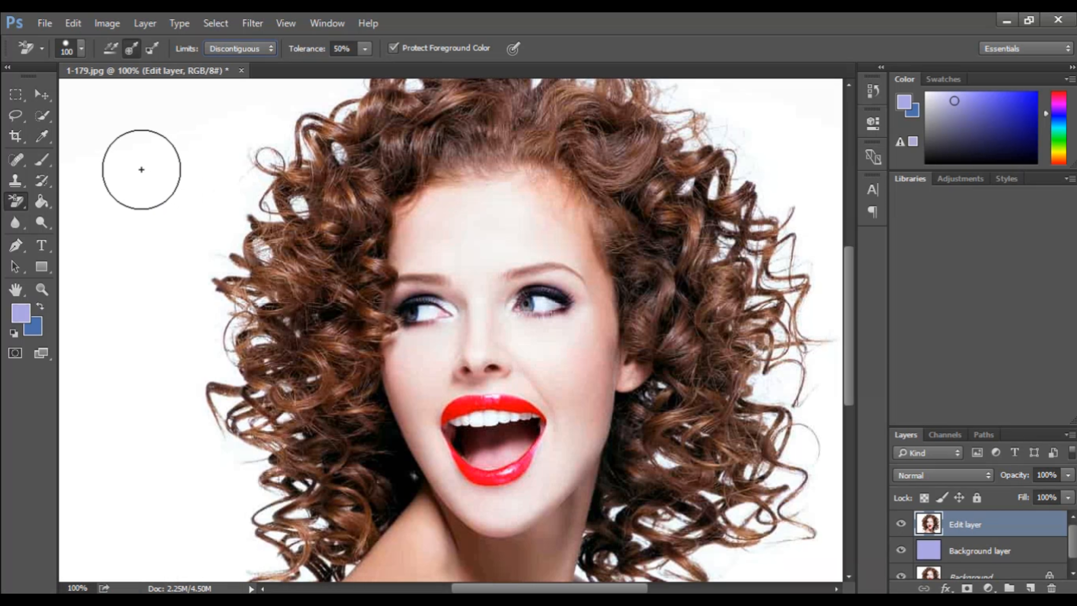
Erase the white backdrop from Edit layer along the woman's left-hand curls and down to the shoulder
mouse_move(139, 169)
left_mouse_down()
mouse_move(162, 350)
mouse_move(207, 137)
mouse_move(259, 248)
mouse_move(328, 143)
mouse_move(261, 297)
mouse_move(220, 459)
mouse_move(183, 445)
mouse_move(245, 443)
mouse_move(280, 467)
mouse_move(259, 449)
mouse_move(257, 522)
mouse_move(291, 538)
mouse_move(149, 223)
mouse_move(168, 59)
mouse_move(91, 362)
mouse_move(99, 337)
mouse_move(98, 431)
mouse_move(75, 517)
mouse_move(193, 554)
mouse_move(208, 151)
left_mouse_up()
key("space")
mouse_move(349, 144)
left_mouse_down()
mouse_move(521, 163)
mouse_move(514, 185)
left_mouse_up()
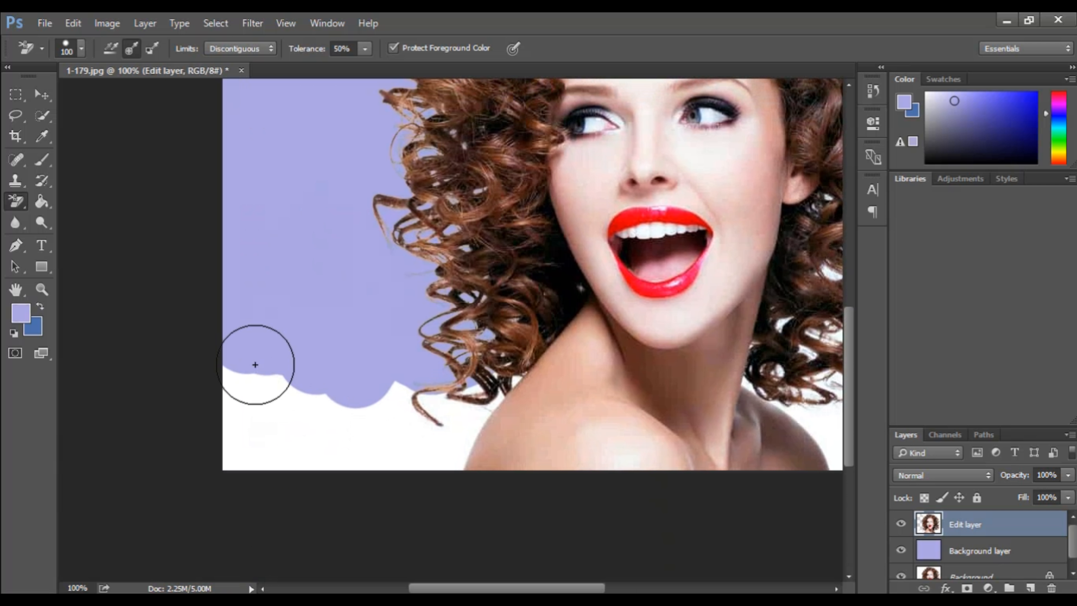
mouse_move(267, 435)
left_mouse_down()
mouse_move(248, 468)
mouse_move(360, 452)
mouse_move(405, 405)
mouse_move(429, 440)
mouse_move(480, 364)
mouse_move(427, 471)
left_mouse_up()
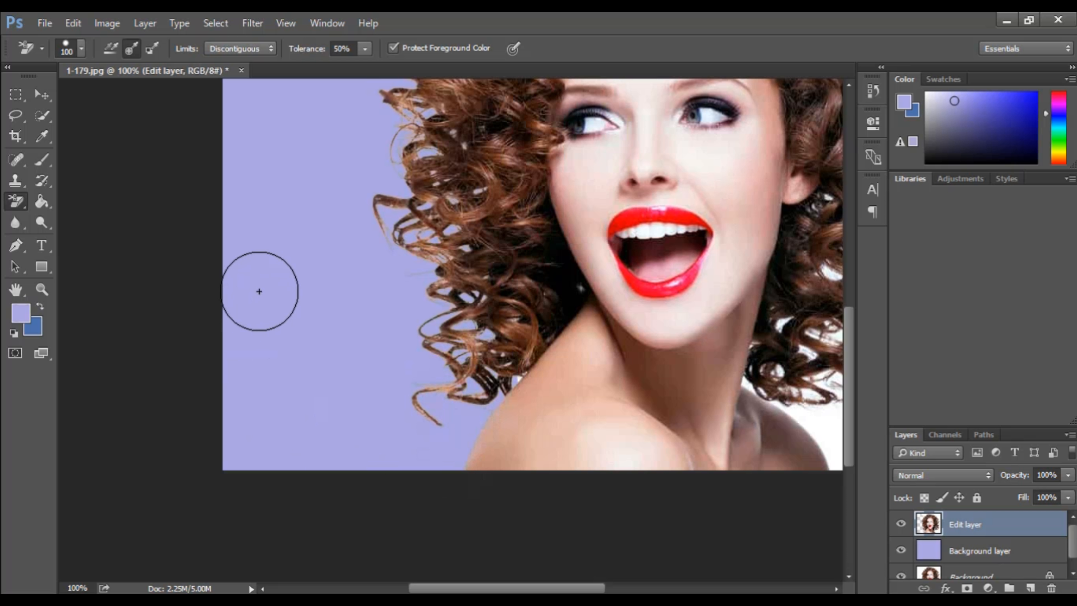
Erase the remaining white backdrop above and around the top of the hair on Edit layer
scroll(259, 283, "up", 3)
scroll(259, 283, "up", 7)
mouse_move(363, 315)
left_mouse_down()
mouse_move(389, 234)
mouse_move(455, 240)
mouse_move(291, 198)
left_mouse_up()
key("space")
mouse_move(218, 168)
left_mouse_down()
mouse_move(171, 126)
mouse_move(121, 193)
mouse_move(147, 164)
mouse_move(233, 164)
mouse_move(214, 205)
mouse_move(302, 129)
mouse_move(219, 123)
mouse_move(355, 119)
mouse_move(330, 150)
mouse_move(471, 106)
mouse_move(517, 113)
mouse_move(474, 136)
mouse_move(576, 139)
mouse_move(550, 164)
mouse_move(613, 127)
left_mouse_up()
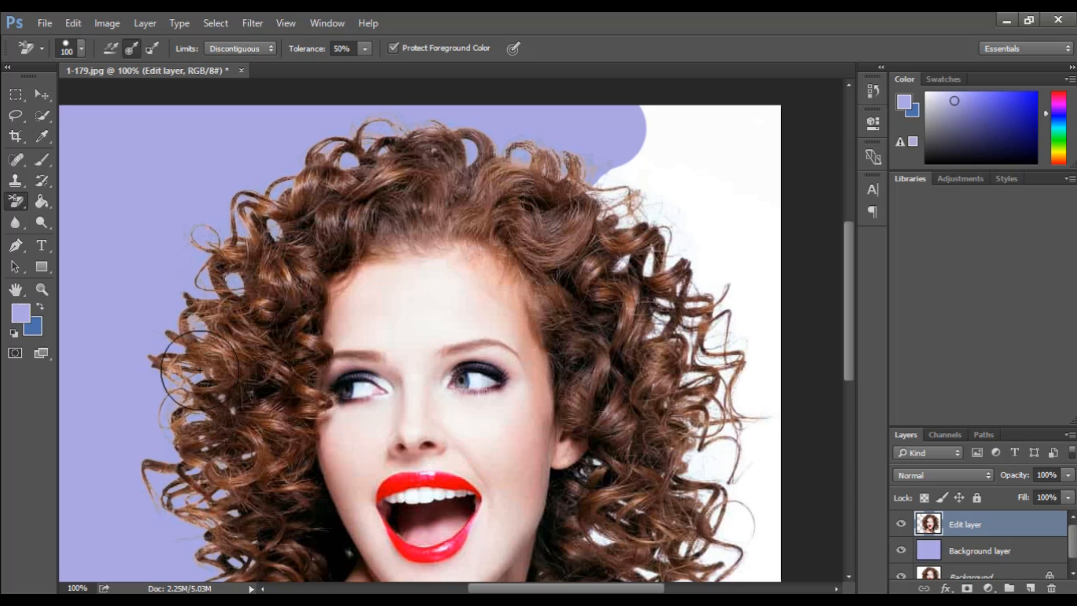
Erase the white backdrop from Edit layer beside the right-hand curls and down to the lower corner
mouse_move(615, 136)
left_mouse_down()
mouse_move(734, 171)
mouse_move(596, 163)
mouse_move(760, 149)
mouse_move(639, 185)
mouse_move(752, 248)
mouse_move(793, 188)
mouse_move(704, 265)
mouse_move(633, 276)
mouse_move(789, 348)
mouse_move(695, 365)
mouse_move(745, 445)
mouse_move(739, 463)
mouse_move(785, 501)
mouse_move(625, 494)
mouse_move(720, 565)
mouse_move(604, 544)
left_mouse_up()
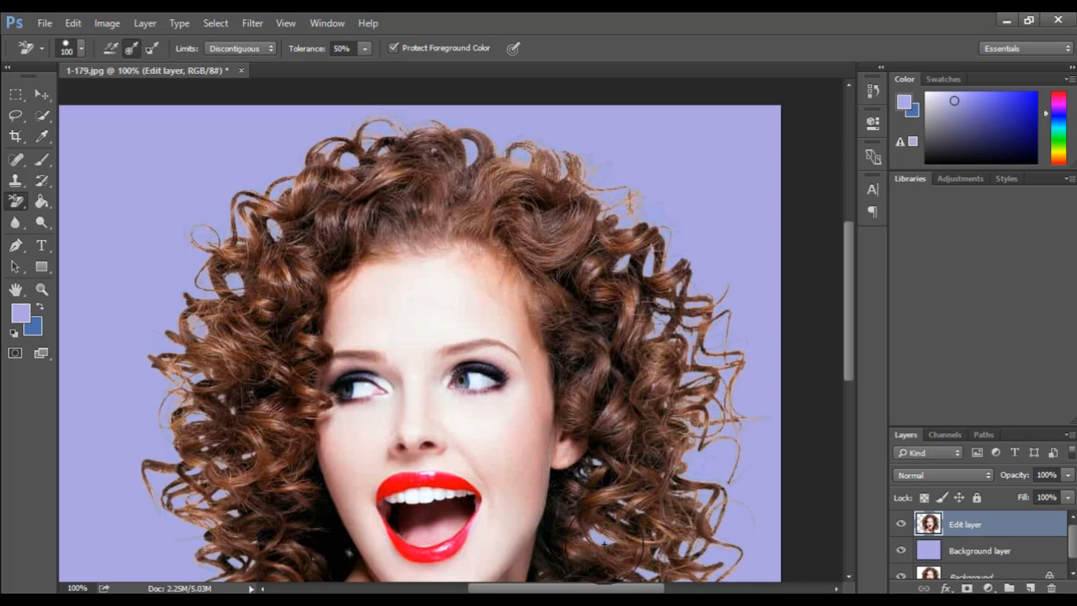
scroll(746, 386, "down", 5)
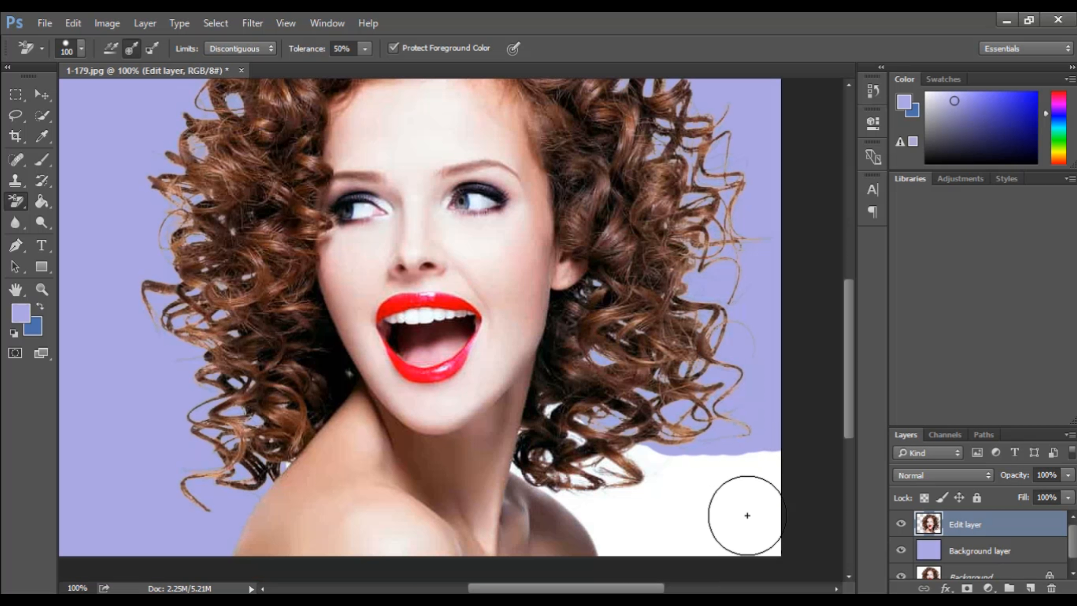
mouse_move(747, 516)
left_mouse_down()
mouse_move(764, 452)
mouse_move(726, 549)
mouse_move(630, 540)
mouse_move(551, 471)
mouse_move(581, 426)
mouse_move(728, 450)
mouse_move(661, 500)
mouse_move(636, 494)
mouse_move(728, 473)
left_mouse_up()
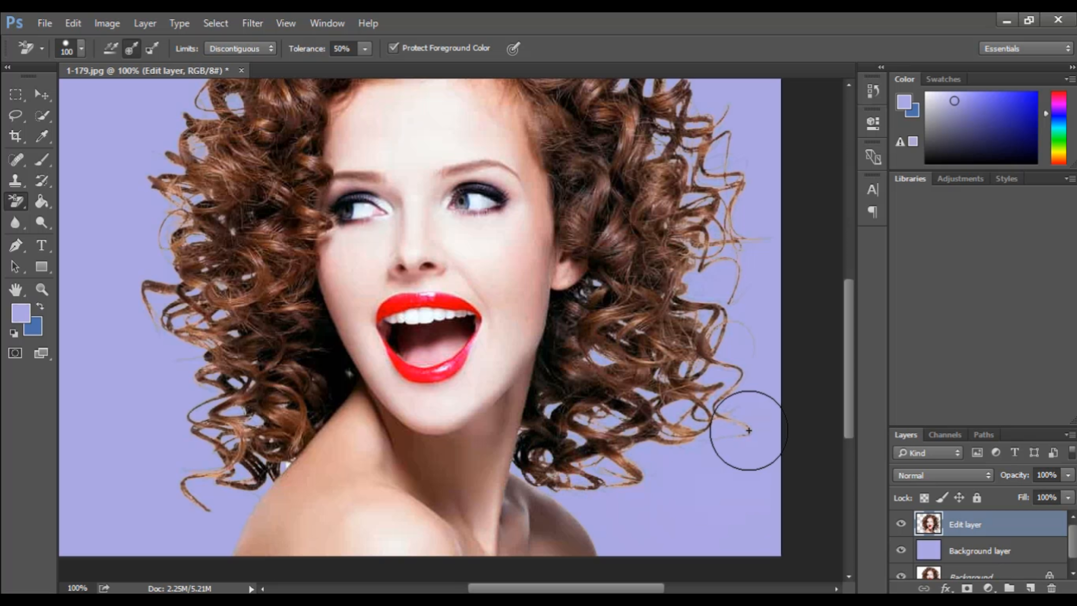
Hide the original Background layer and toggle the purple Background layer off and on to check the cutout
key("ctrl+minus")
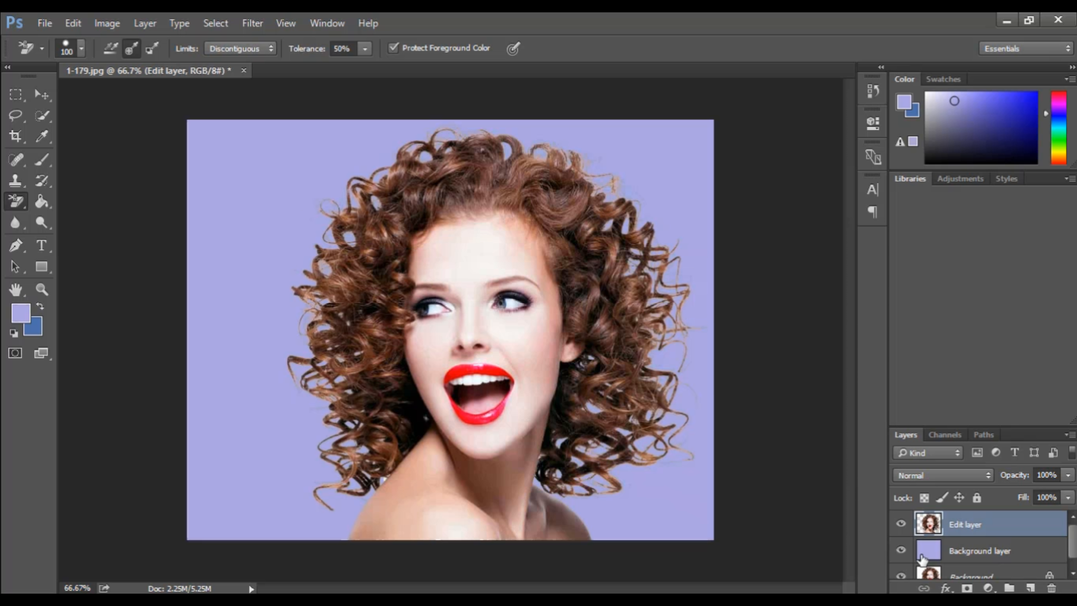
left_click(902, 551)
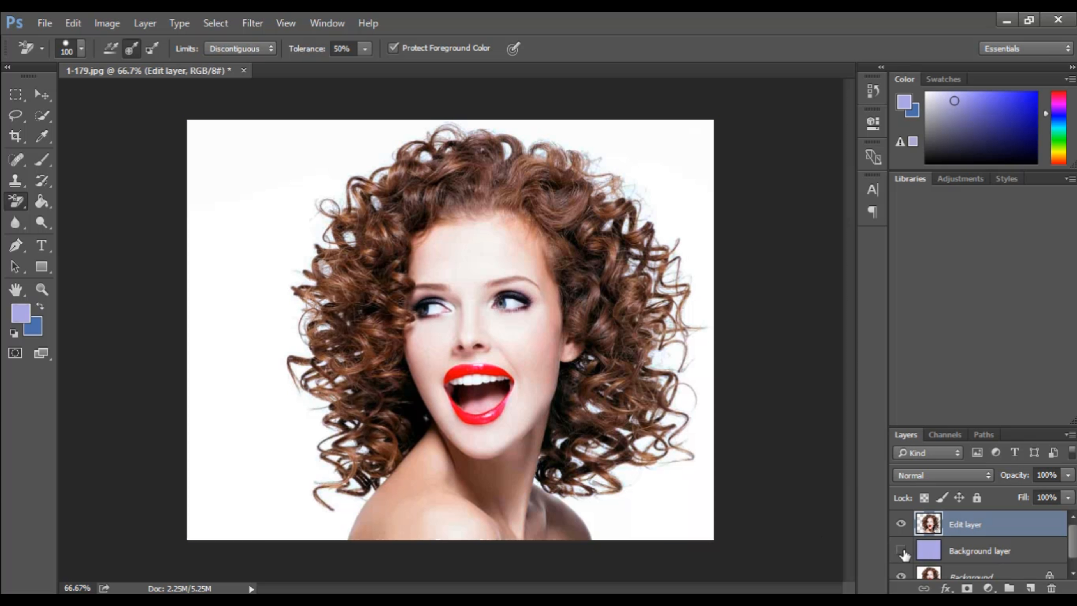
left_click(902, 550)
scroll(903, 556, "down", 1)
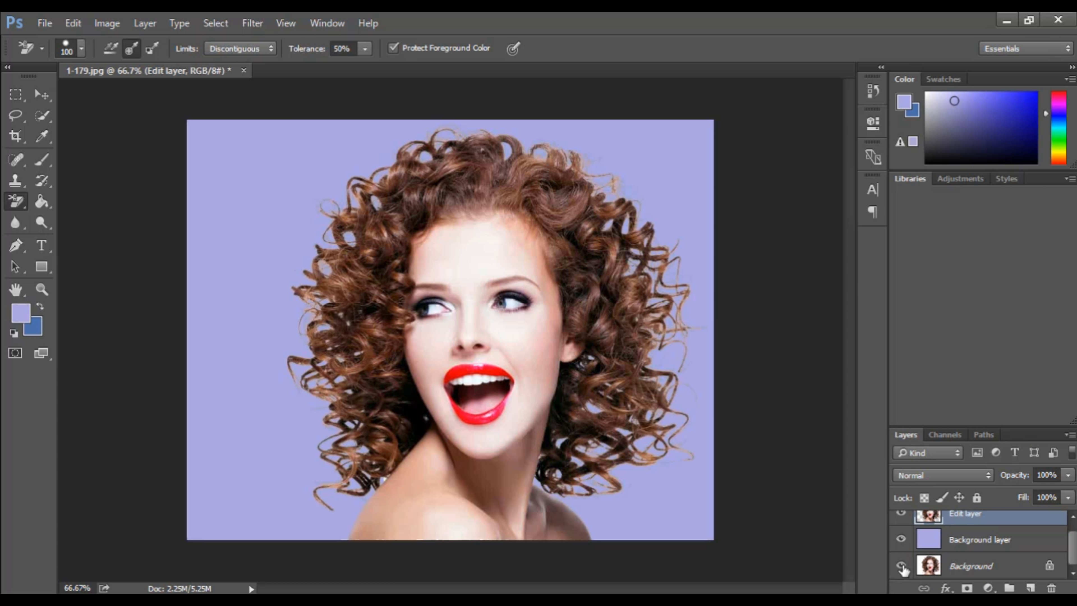
left_click(902, 545)
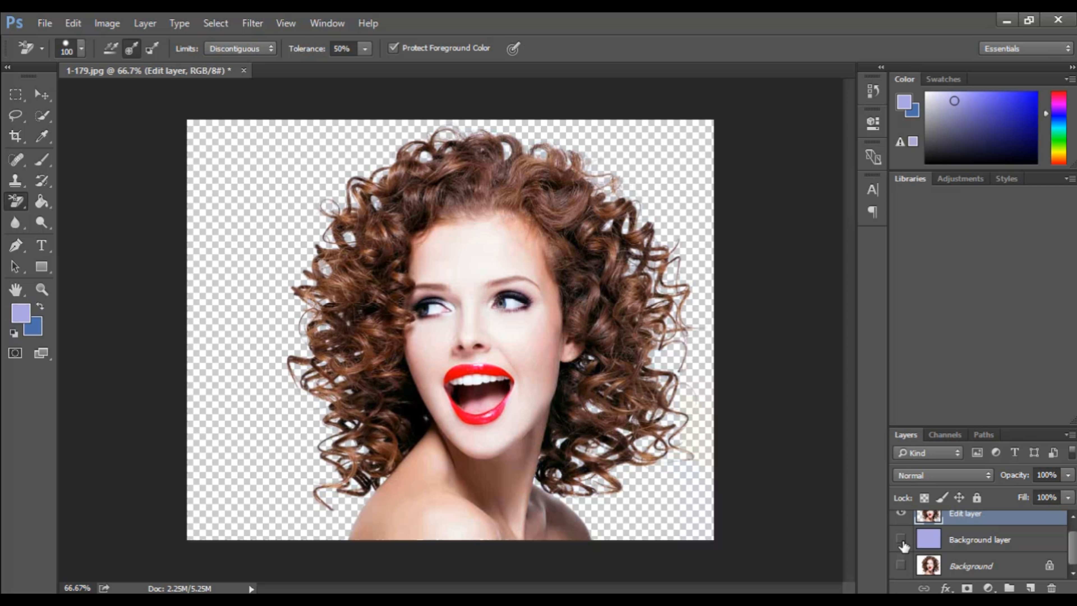
left_click(902, 544)
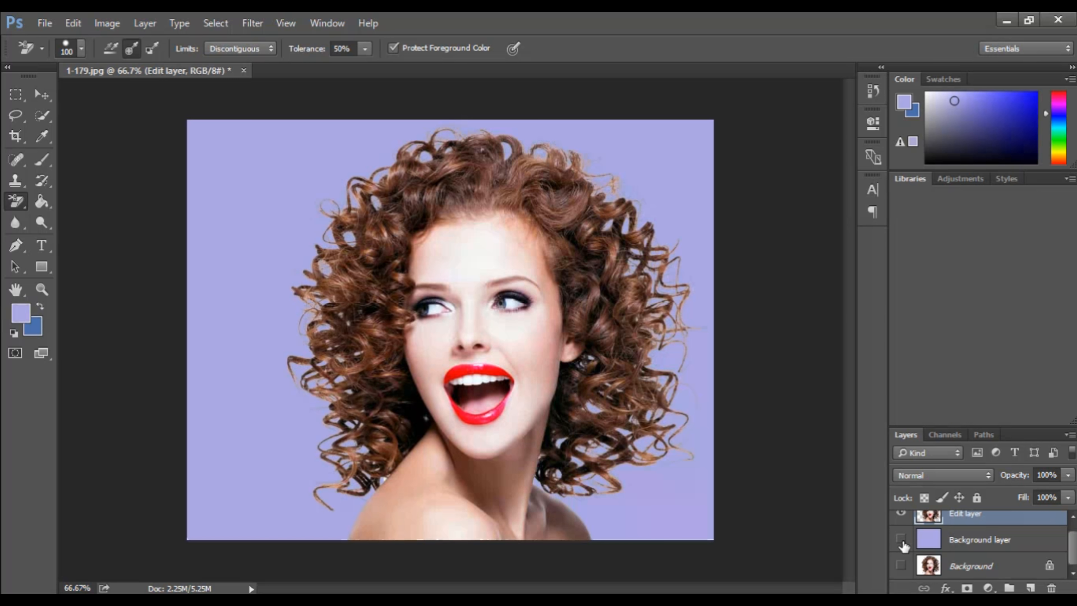
left_click(902, 545)
left_click(902, 545)
Select the purple Background layer, choose a vivid blue foreground color and switch to the Paint Bucket tool
left_click(972, 547)
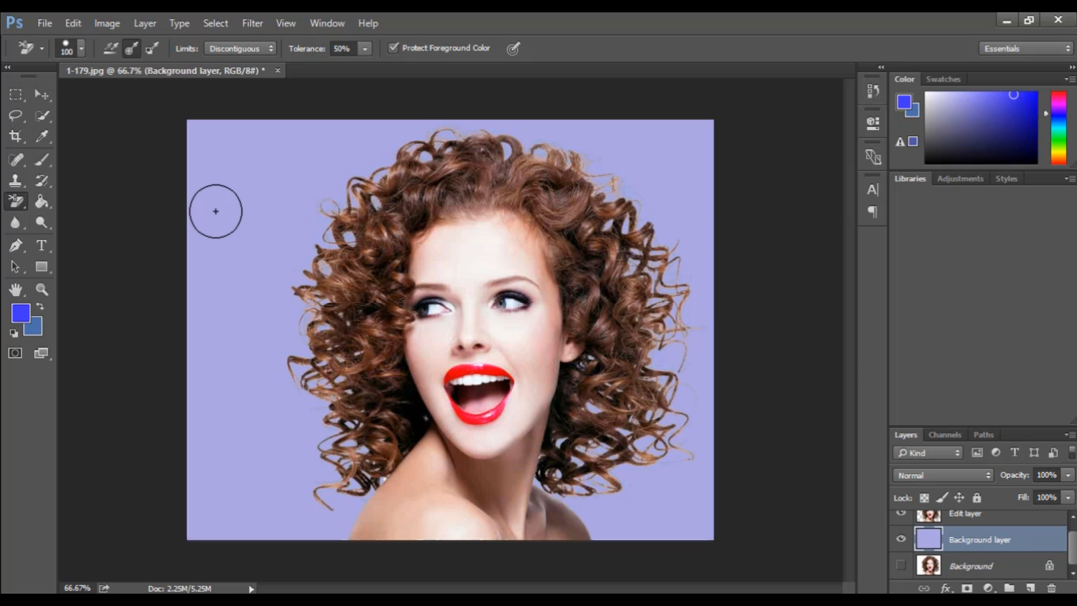
left_click(37, 204)
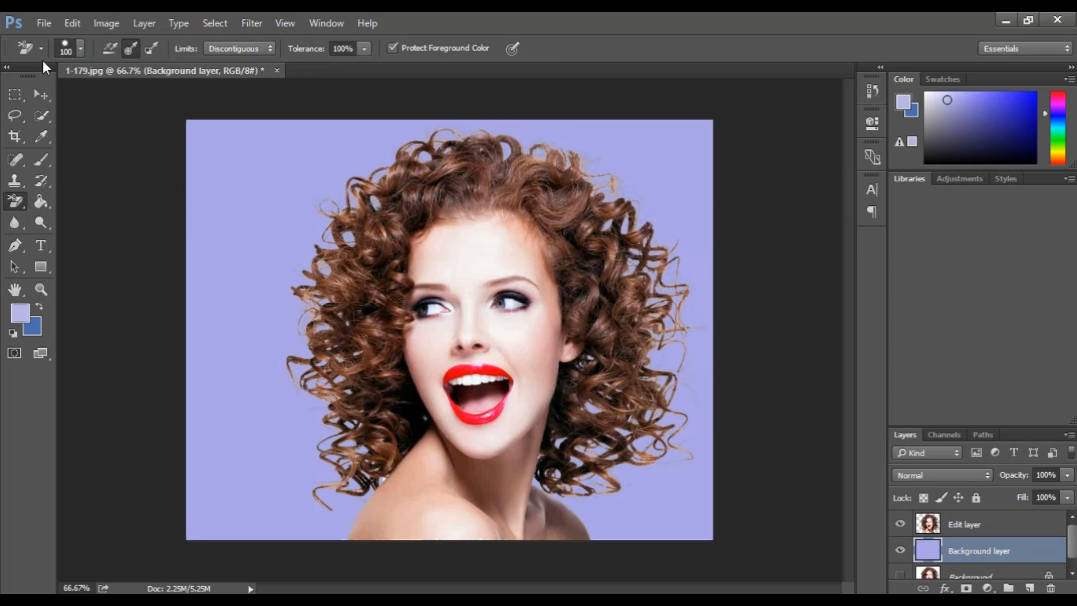
Open the image shutterstock_457580683.jpg as a second document
left_click(41, 23)
left_click(51, 60)
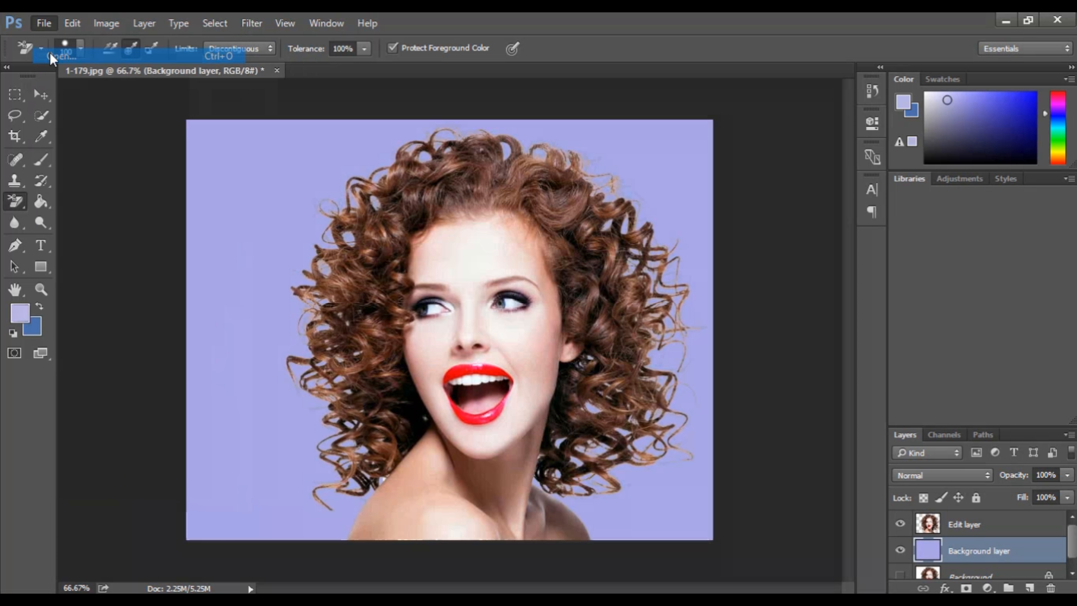
double_click(369, 141)
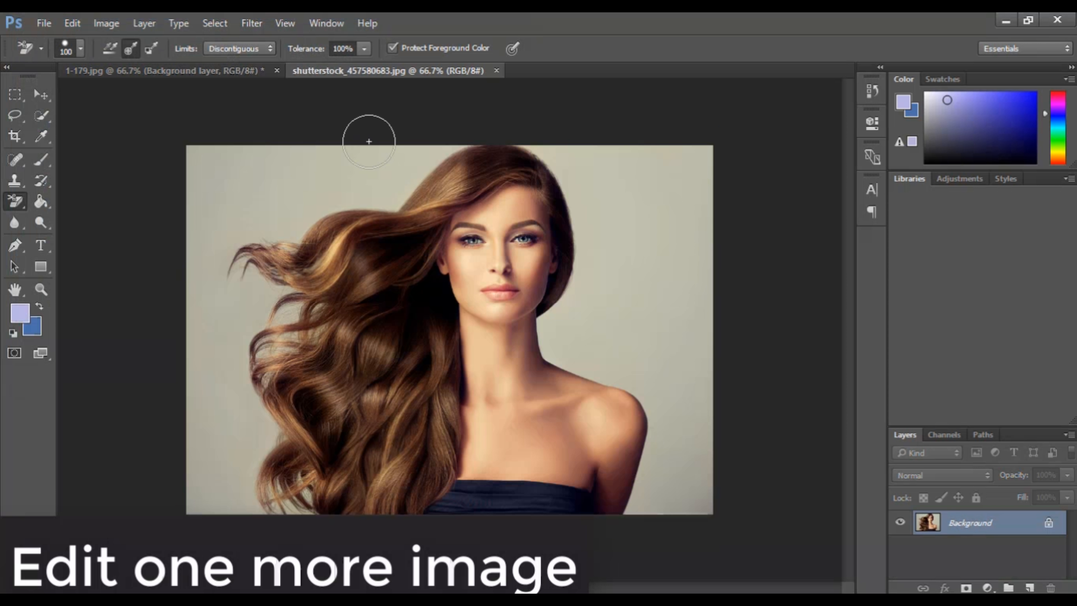
Add an empty layer, unlock the photo's Background layer and place the empty layer beneath it
left_click(1028, 588)
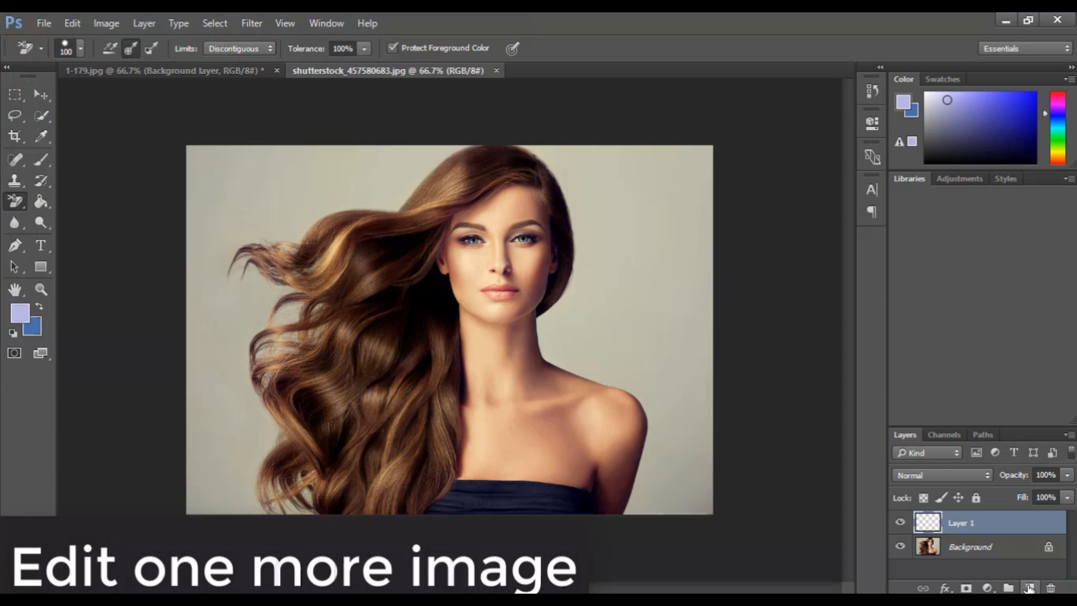
left_click(1055, 552)
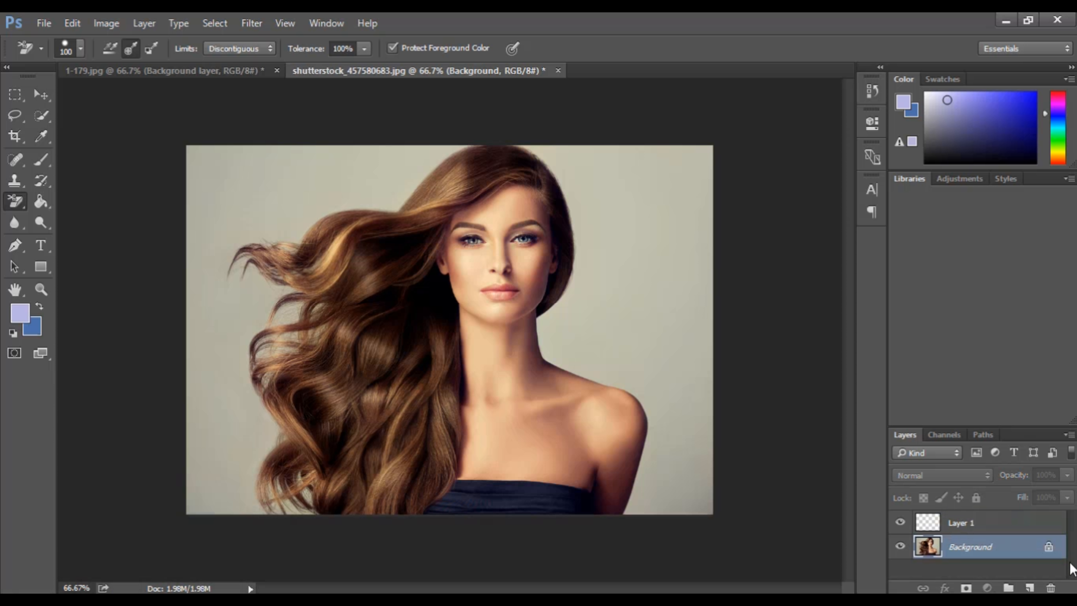
left_click(1049, 548)
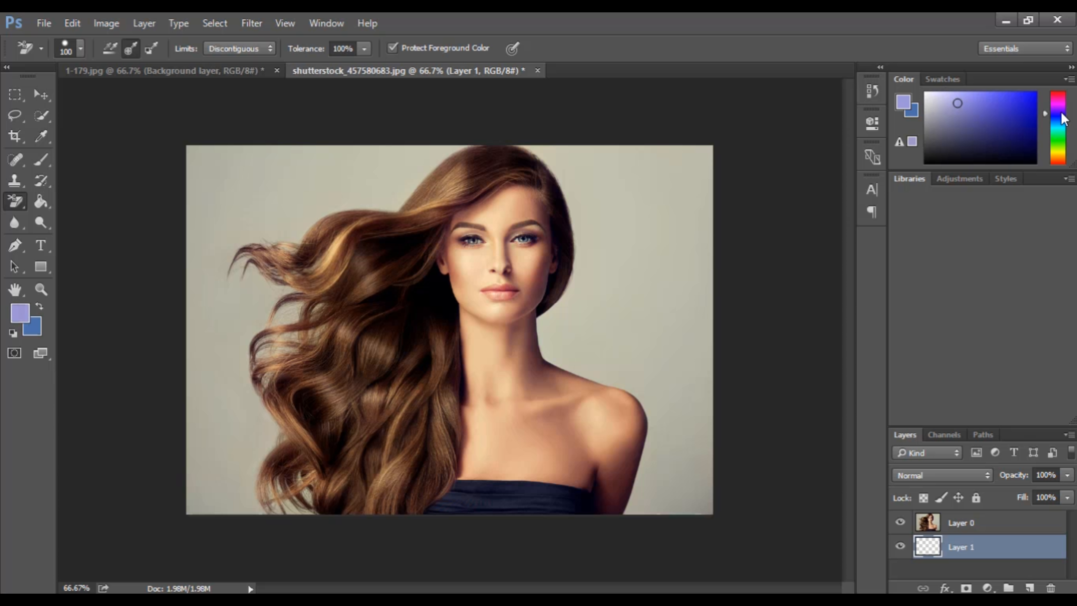
Choose a light pinkish-purple foreground color and fill the empty Layer 1 with it using the Paint Bucket
left_click_drag(1063, 118, 1061, 109)
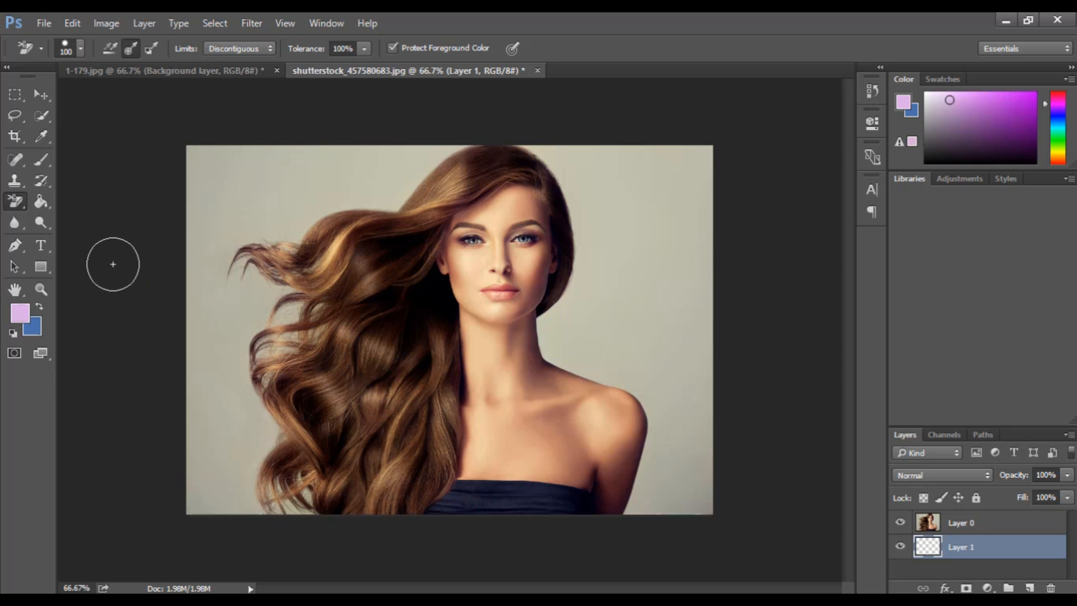
left_click(41, 203)
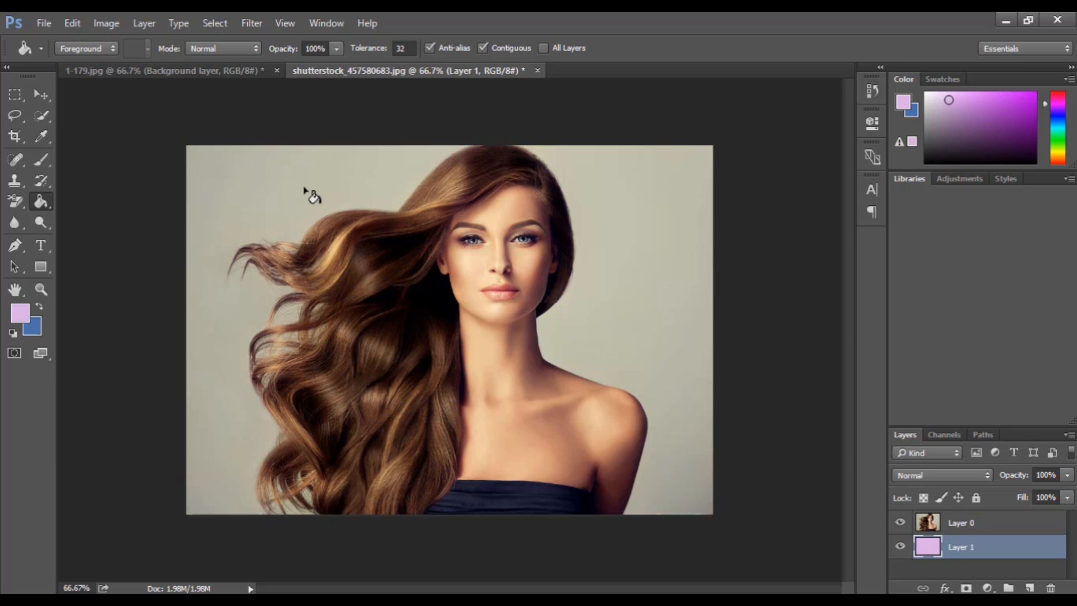
Select Layer 0, try a Background Eraser stroke at 100% tolerance across the backdrop above the flowing hair, and undo it
left_click(984, 527)
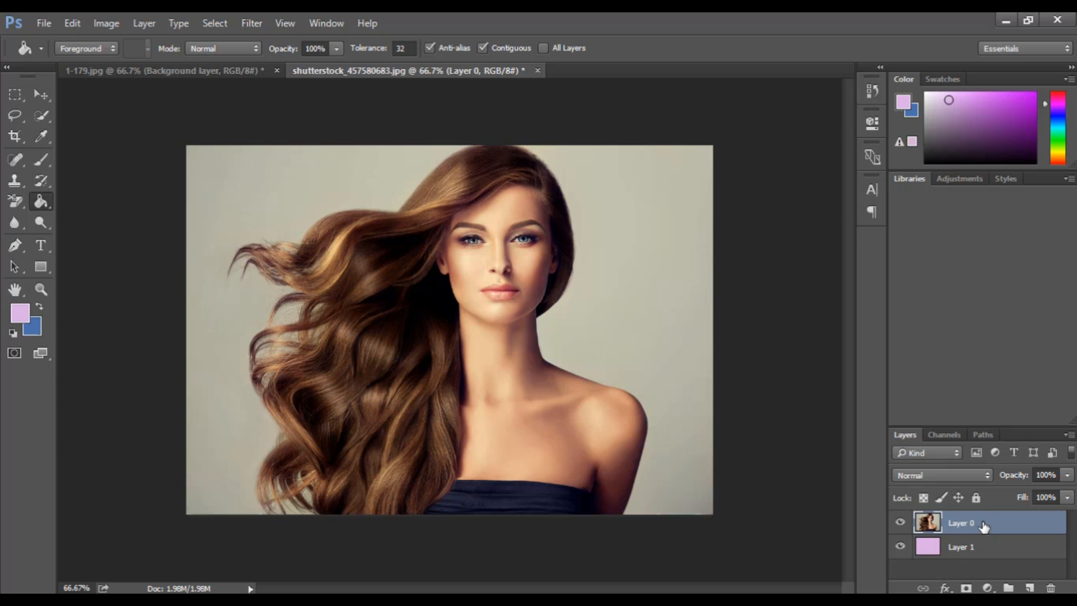
left_click(15, 201)
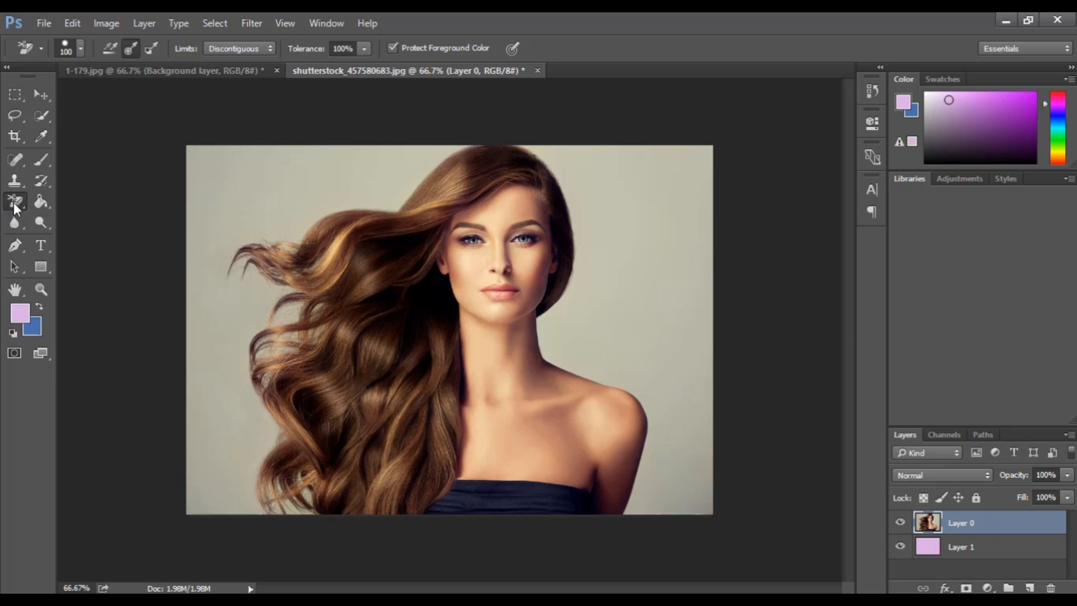
mouse_move(197, 166)
left_mouse_down()
mouse_move(231, 180)
mouse_move(331, 160)
mouse_move(170, 164)
mouse_move(453, 149)
mouse_move(374, 195)
mouse_move(505, 149)
mouse_move(610, 152)
mouse_move(425, 154)
mouse_move(298, 173)
mouse_move(630, 187)
mouse_move(310, 173)
mouse_move(487, 221)
mouse_move(543, 225)
mouse_move(423, 235)
left_mouse_up()
key("ctrl+z")
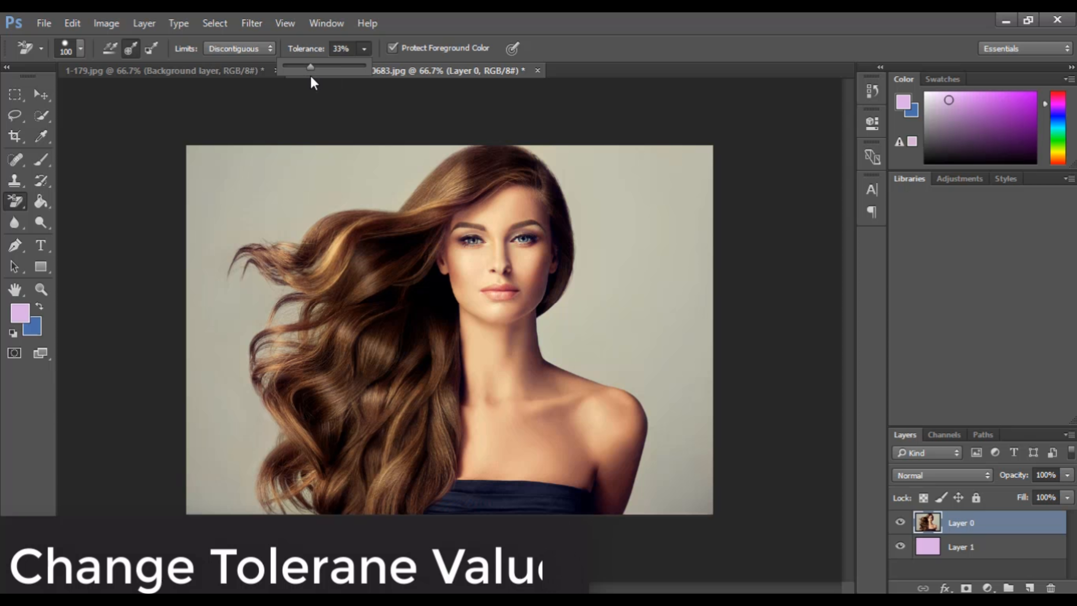
Set the Background Eraser tolerance to 33% and erase the gray backdrop all around the woman's hair, head and shoulders
mouse_move(226, 173)
left_mouse_down()
mouse_move(211, 217)
mouse_move(341, 142)
mouse_move(255, 244)
mouse_move(378, 185)
mouse_move(268, 264)
mouse_move(402, 174)
mouse_move(410, 189)
mouse_move(412, 163)
mouse_move(304, 206)
mouse_move(265, 206)
mouse_move(220, 147)
left_mouse_up()
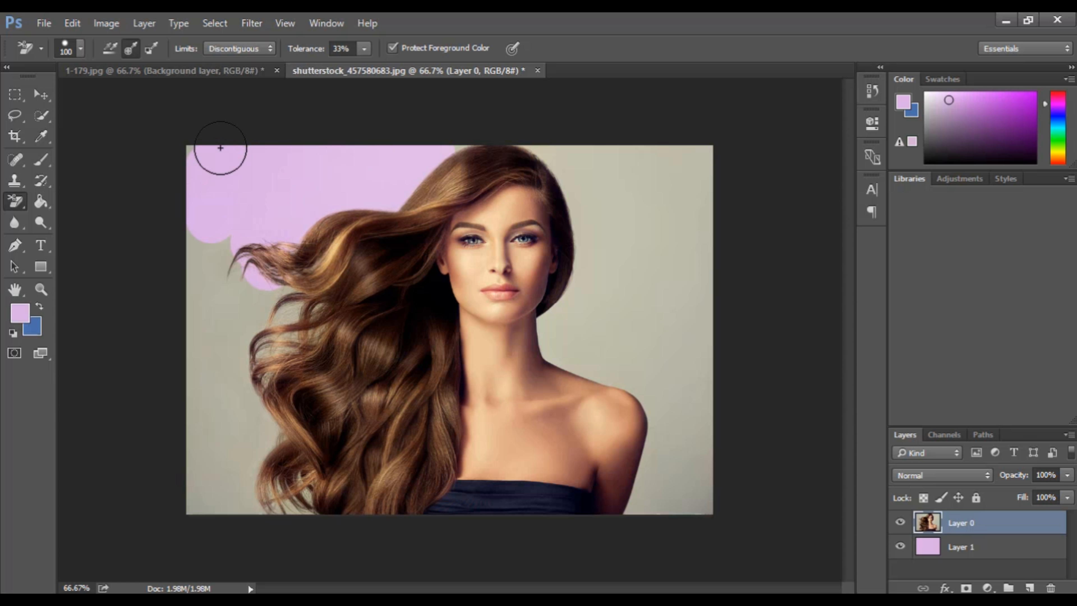
mouse_move(174, 221)
left_mouse_down()
mouse_move(186, 283)
mouse_move(234, 215)
mouse_move(240, 387)
mouse_move(272, 238)
mouse_move(270, 285)
mouse_move(292, 371)
mouse_move(256, 369)
mouse_move(221, 299)
mouse_move(203, 329)
mouse_move(202, 429)
mouse_move(248, 447)
mouse_move(293, 376)
mouse_move(285, 490)
mouse_move(294, 480)
mouse_move(269, 498)
mouse_move(209, 437)
mouse_move(222, 533)
mouse_move(254, 517)
mouse_move(235, 521)
mouse_move(250, 513)
mouse_move(203, 501)
mouse_move(226, 498)
mouse_move(213, 469)
mouse_move(236, 202)
mouse_move(321, 138)
mouse_move(498, 123)
mouse_move(614, 149)
mouse_move(535, 141)
mouse_move(711, 175)
mouse_move(655, 156)
mouse_move(640, 190)
mouse_move(567, 168)
mouse_move(600, 242)
mouse_move(581, 198)
mouse_move(581, 271)
mouse_move(562, 338)
mouse_move(630, 366)
mouse_move(602, 315)
mouse_move(648, 191)
mouse_move(667, 271)
mouse_move(650, 320)
mouse_move(618, 244)
mouse_move(695, 216)
mouse_move(712, 249)
mouse_move(698, 345)
mouse_move(652, 361)
mouse_move(657, 378)
mouse_move(684, 400)
mouse_move(728, 364)
left_mouse_up()
mouse_move(673, 381)
left_mouse_down()
mouse_move(656, 387)
mouse_move(666, 440)
mouse_move(652, 495)
mouse_move(765, 408)
left_mouse_up()
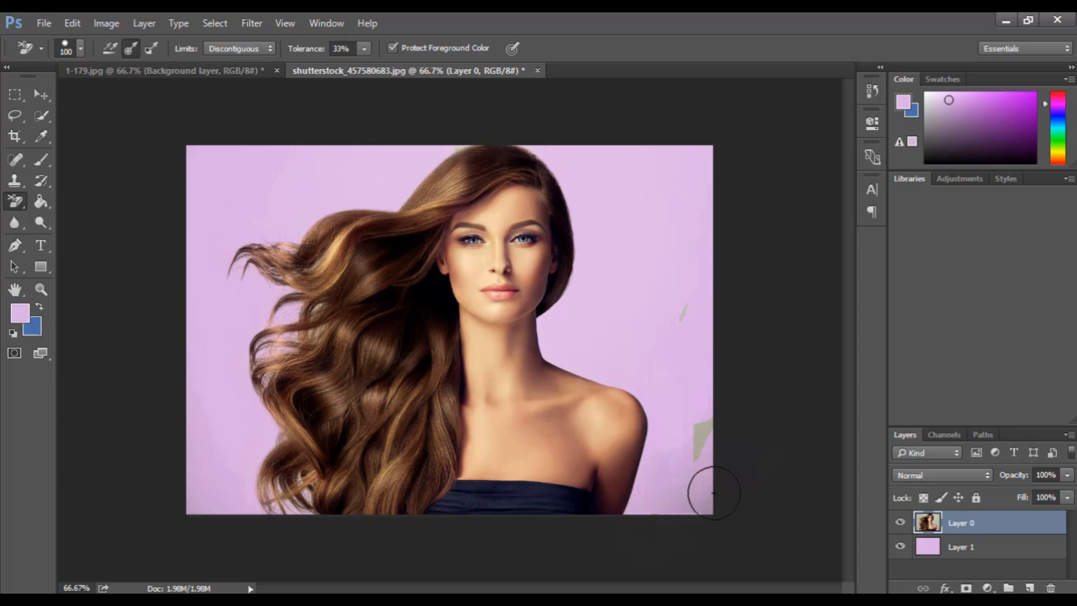
left_click_drag(700, 488, 699, 474)
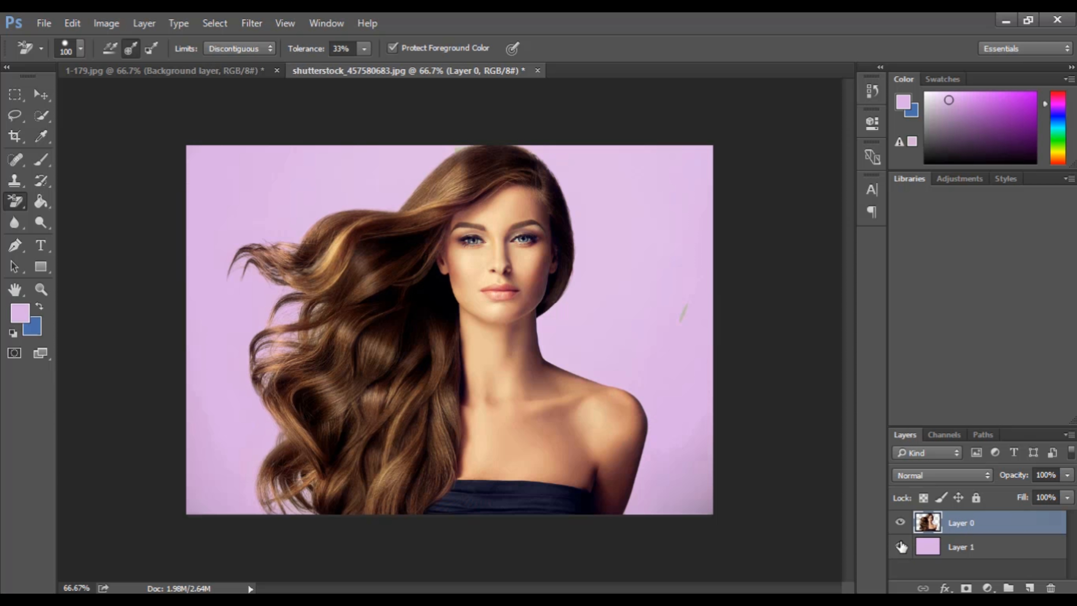
Toggle Layer 0 off and on, and hide the pinkish-purple Layer 1 to check the cutout against transparency
left_click(899, 524)
left_click(900, 524)
left_click(900, 548)
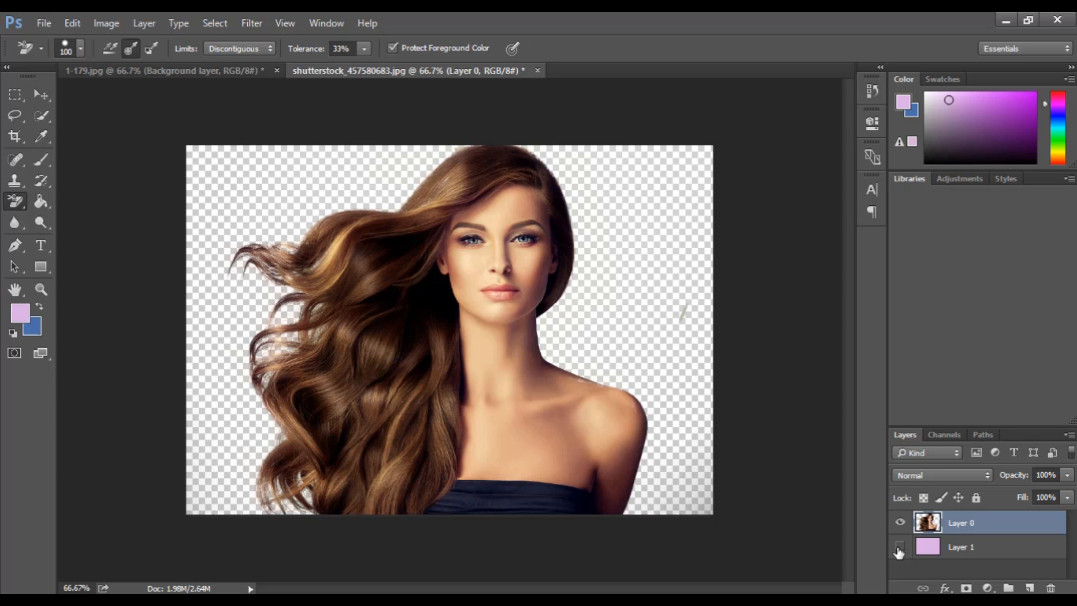